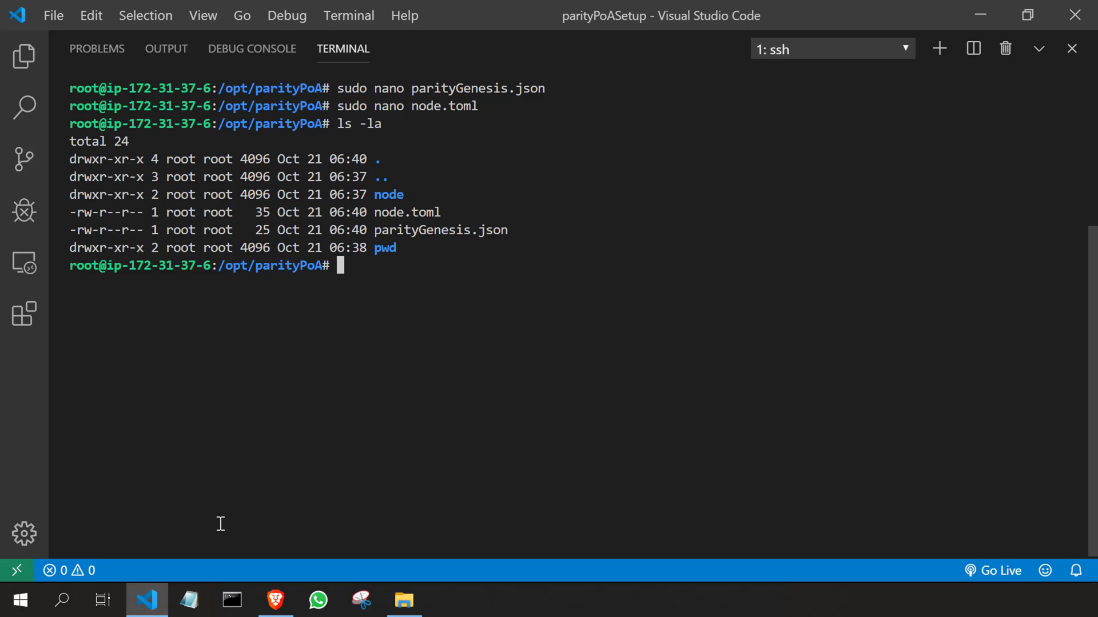
- Go to myetherwallet.com in a new browser tab and dismiss the wallet permission prompt
left_click(275, 599)
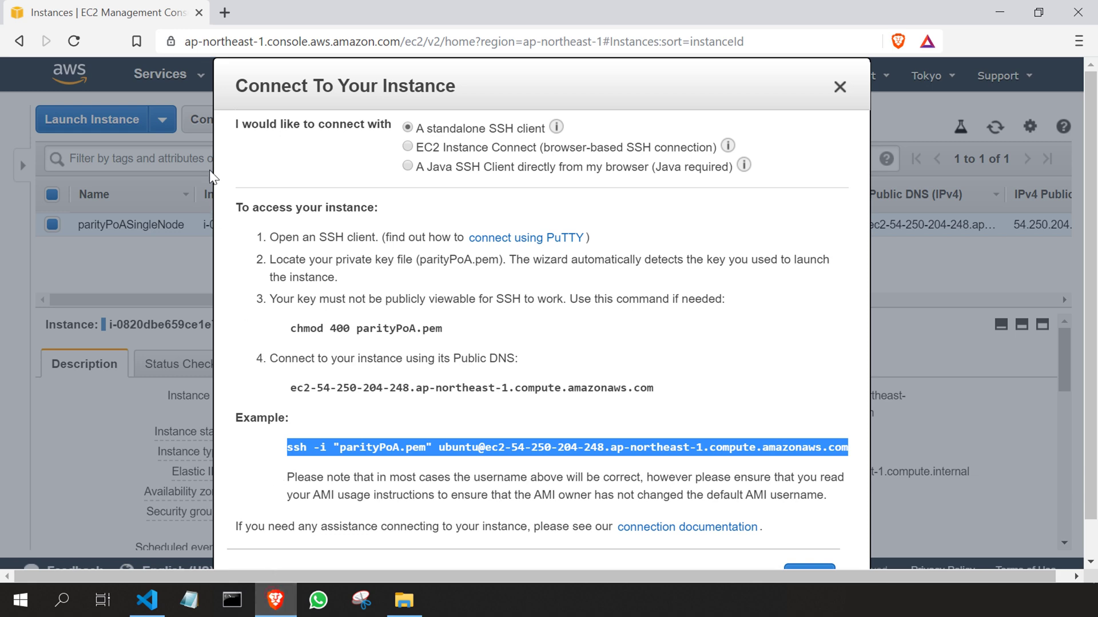
left_click(224, 14)
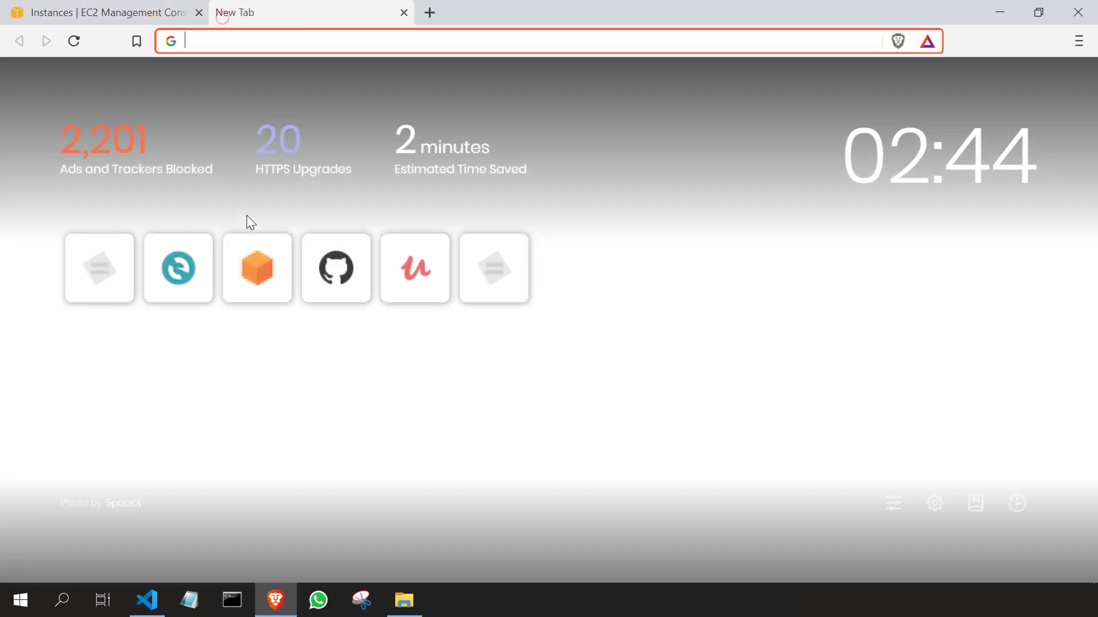
type("myetherwallet.com")
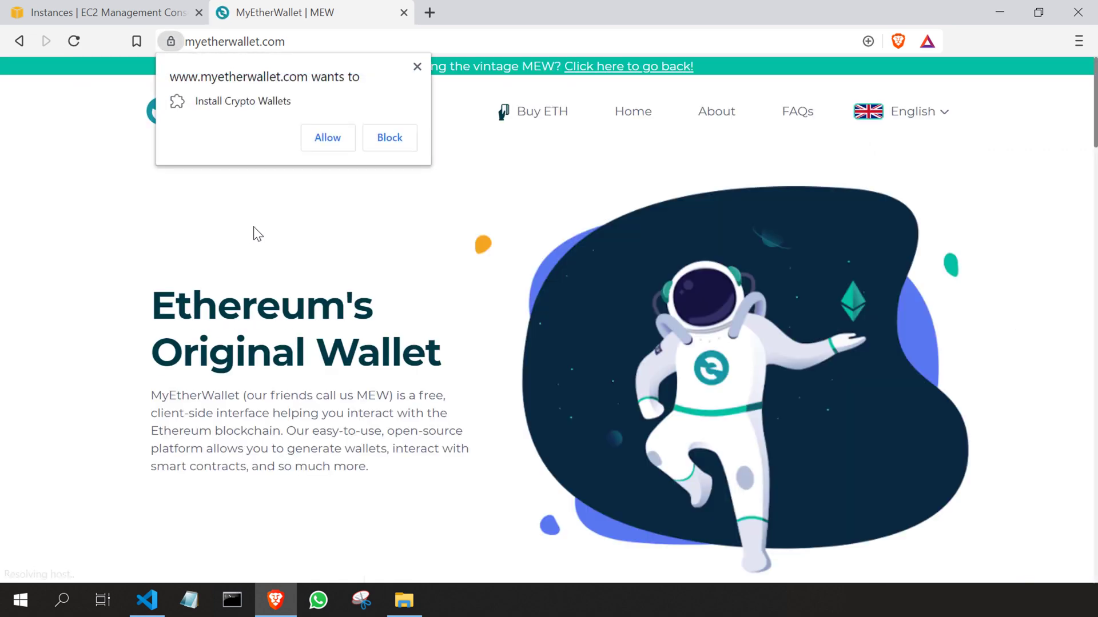
left_click(417, 67)
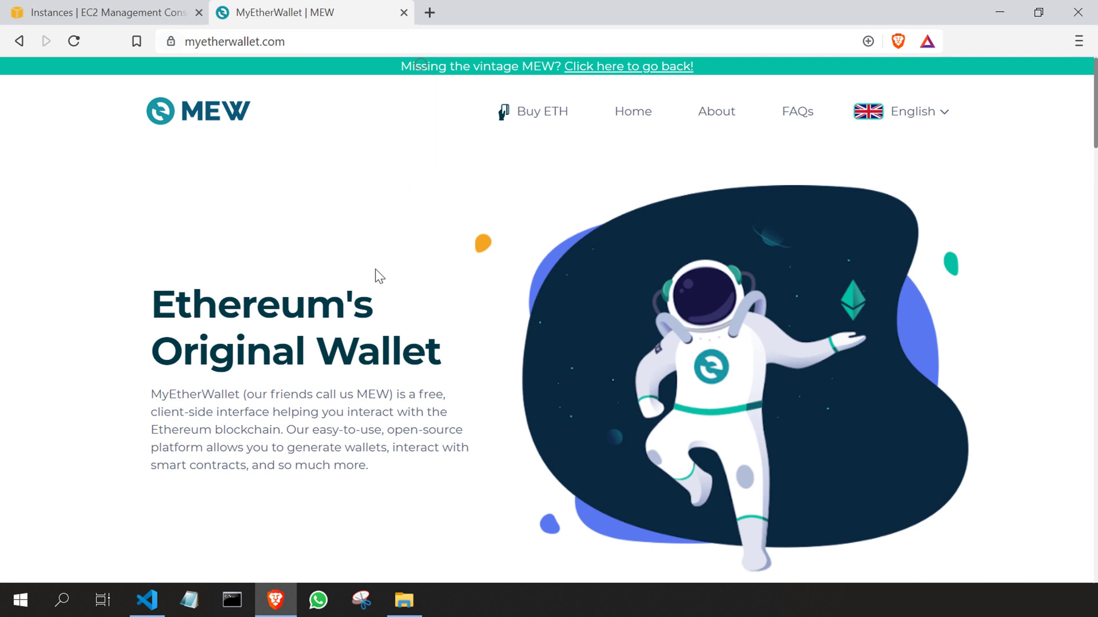
scroll(376, 277, "down", 8)
scroll(375, 276, "up", 2)
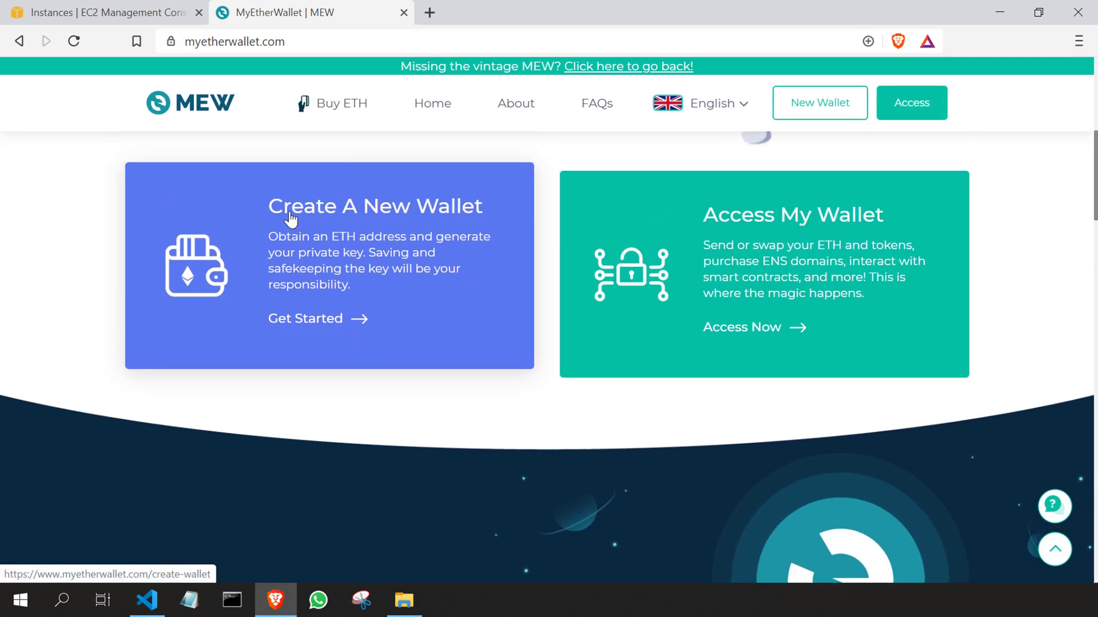
- Start a new keystore-file wallet, enter the wallet password and show it as plain text
left_click(354, 207)
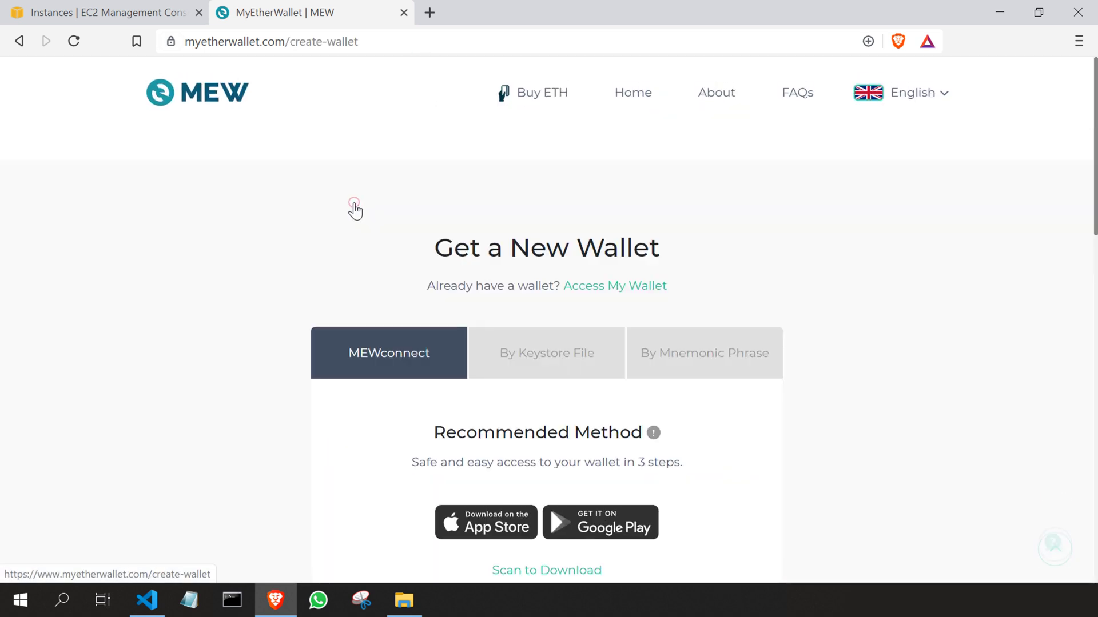
left_click(532, 343)
scroll(570, 311, "down", 3)
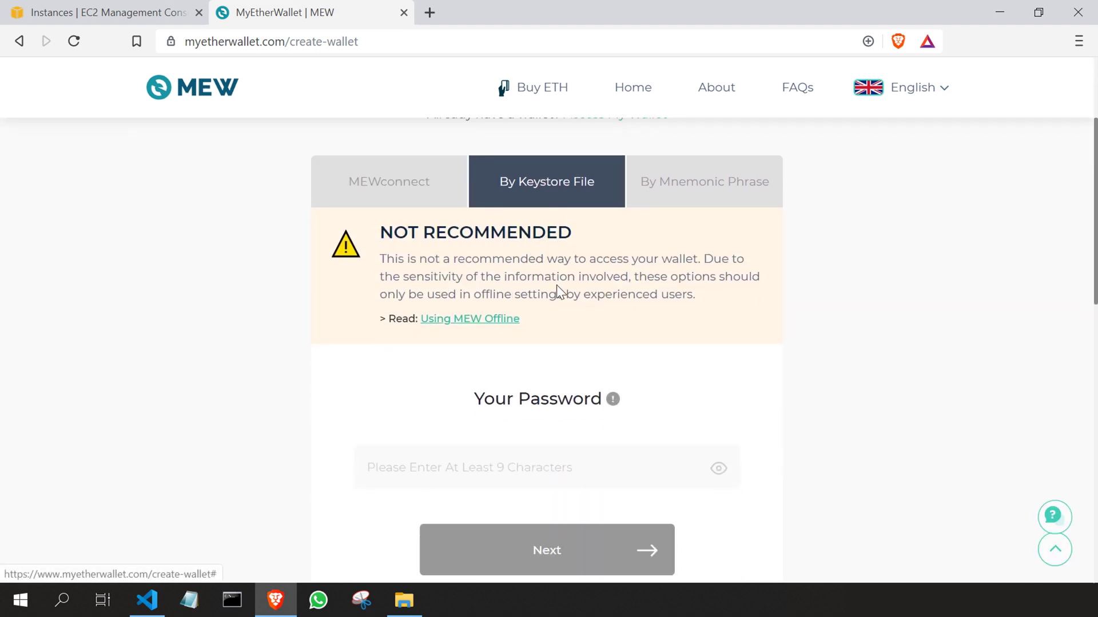
scroll(557, 285, "down", 1)
left_click(468, 370)
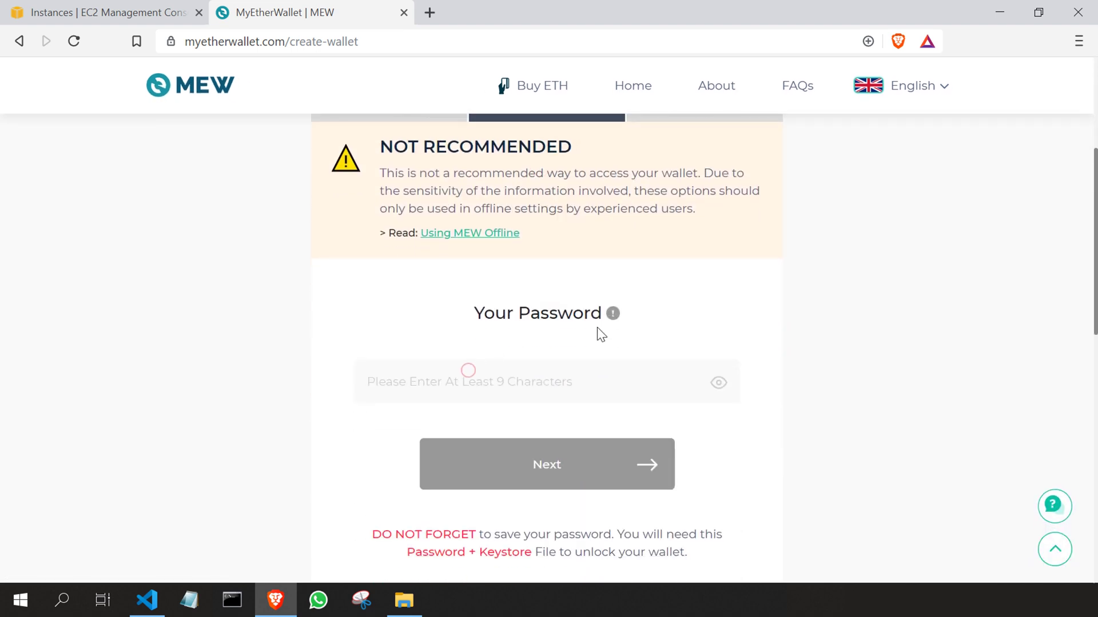
type("•••••")
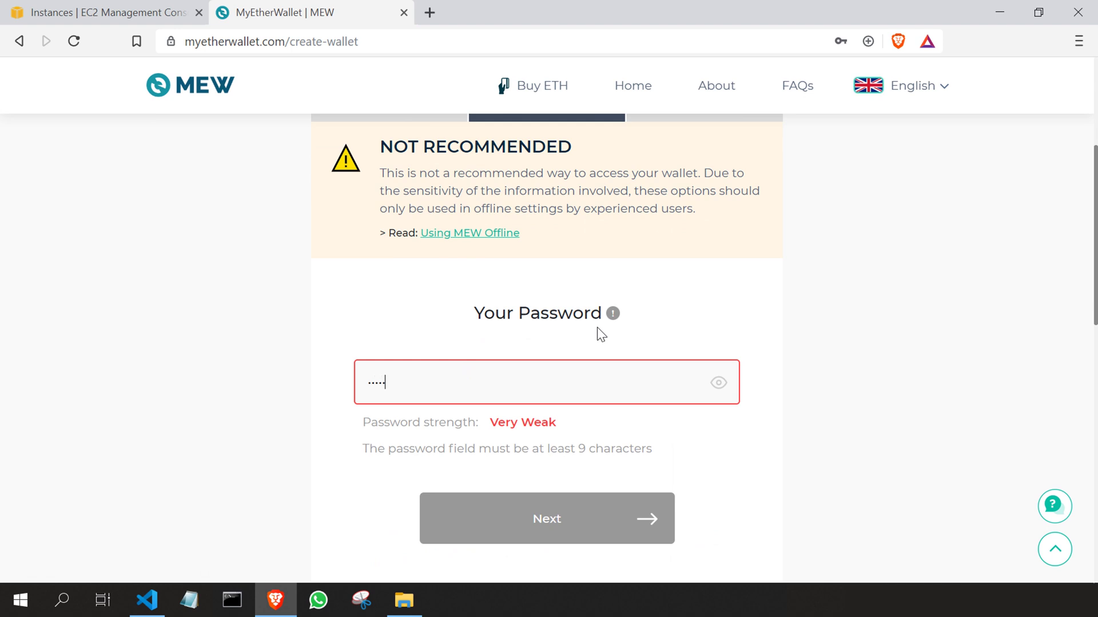
type("••••")
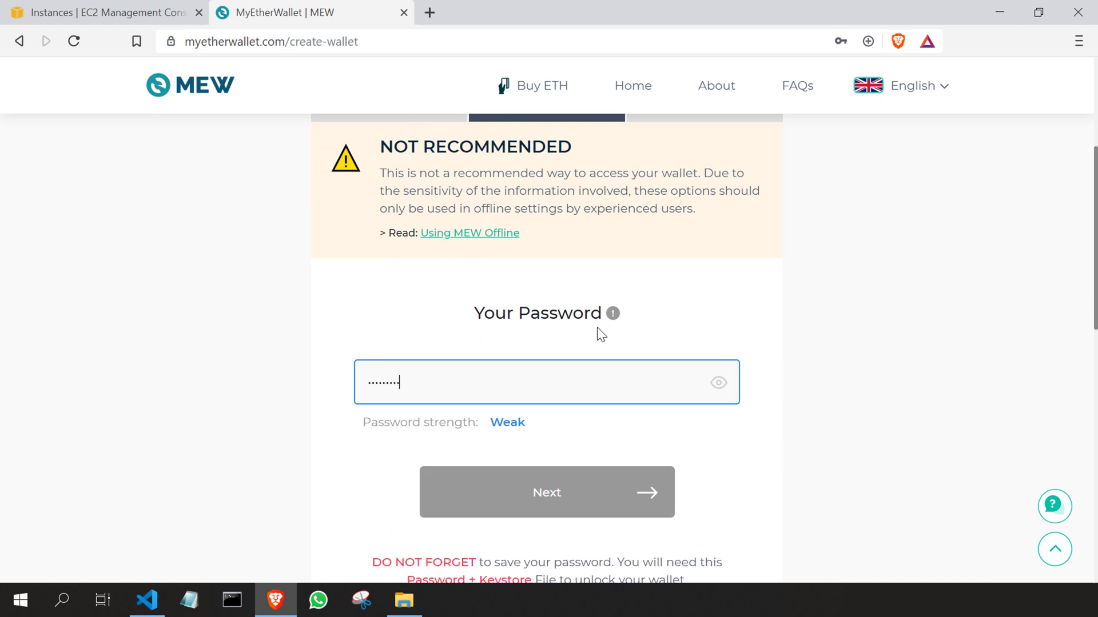
type("•••")
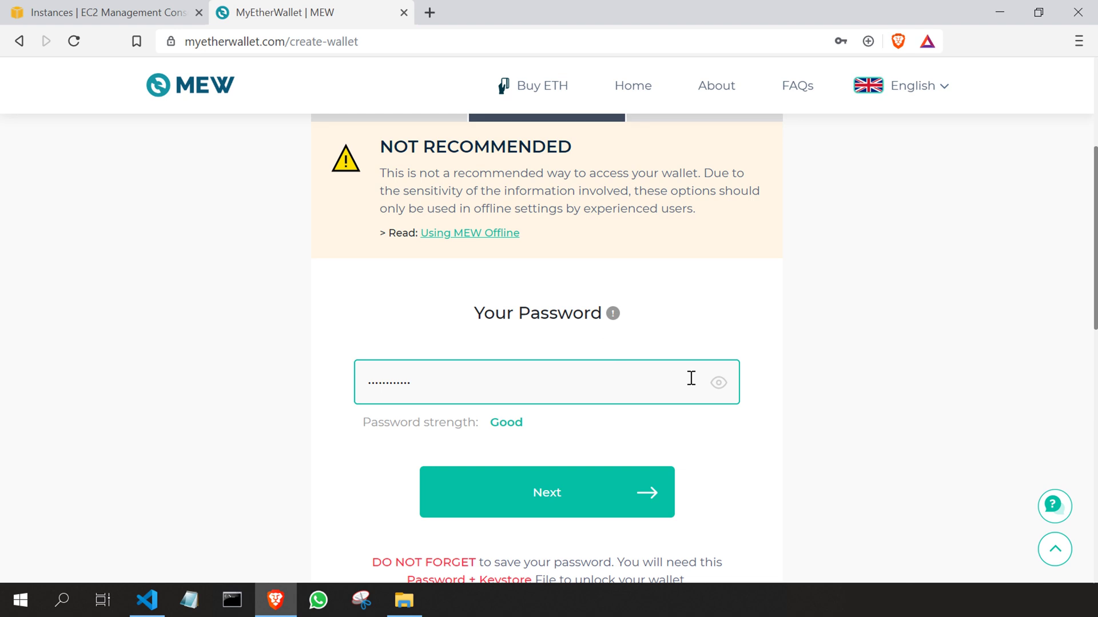
left_click(718, 382)
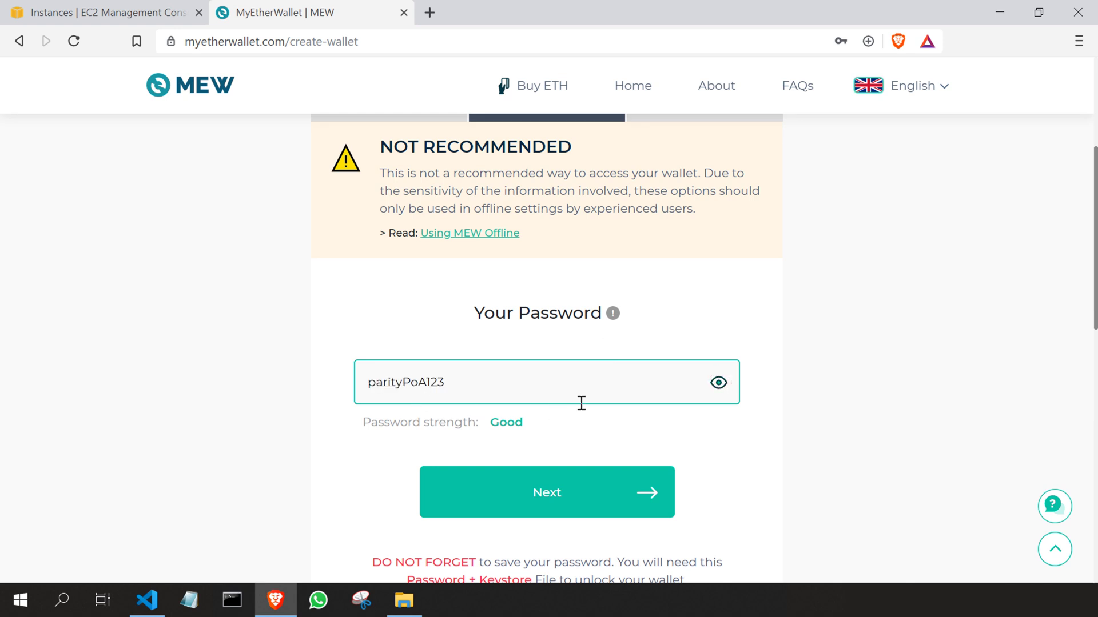
scroll(788, 427, "down", 1)
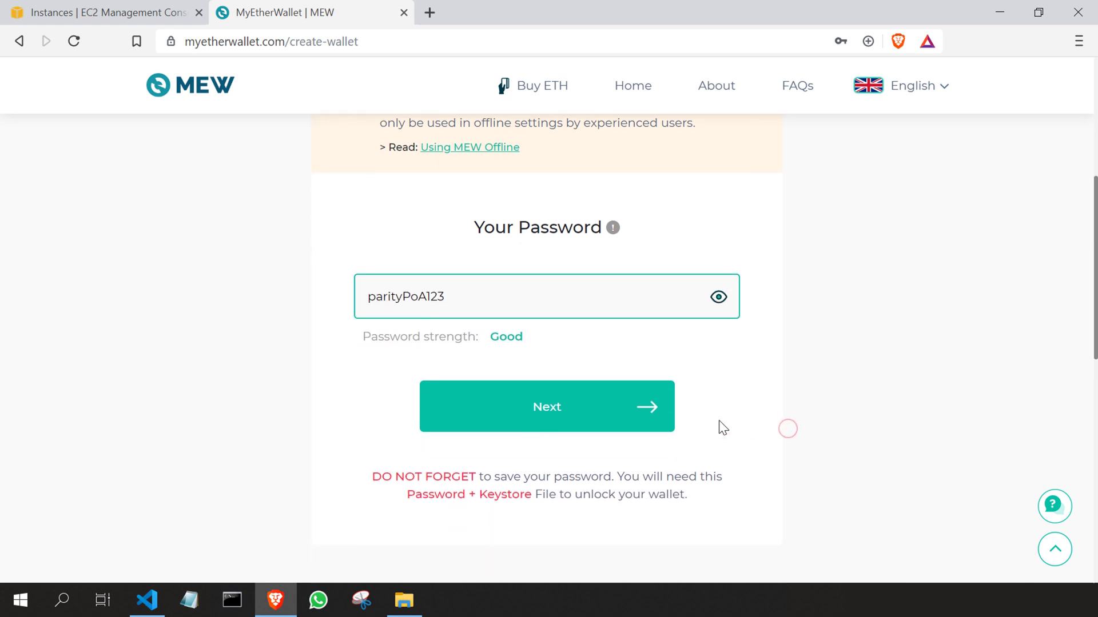
- Download the generated keystore file as NODE into parityPoASetup and dismiss the success message
left_click(624, 418)
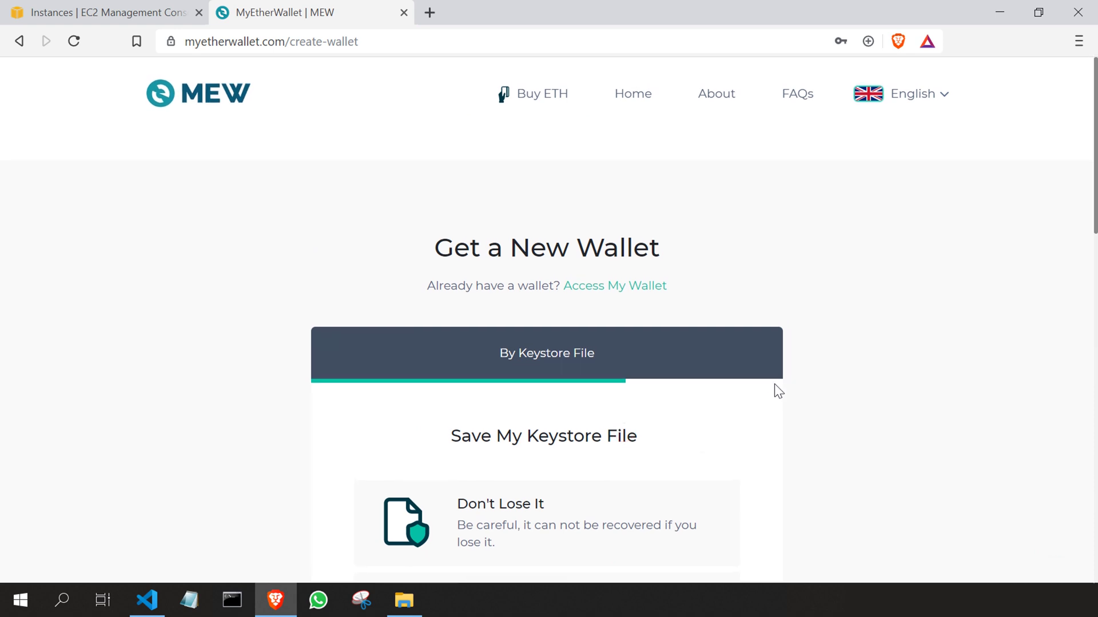
scroll(779, 388, "down", 5)
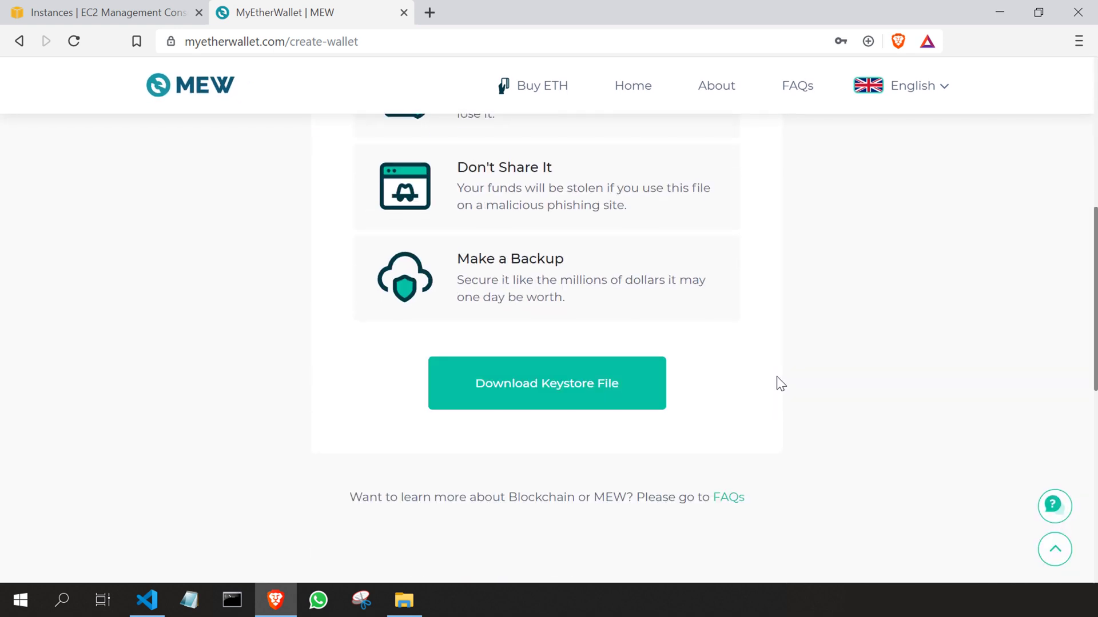
left_click(578, 378)
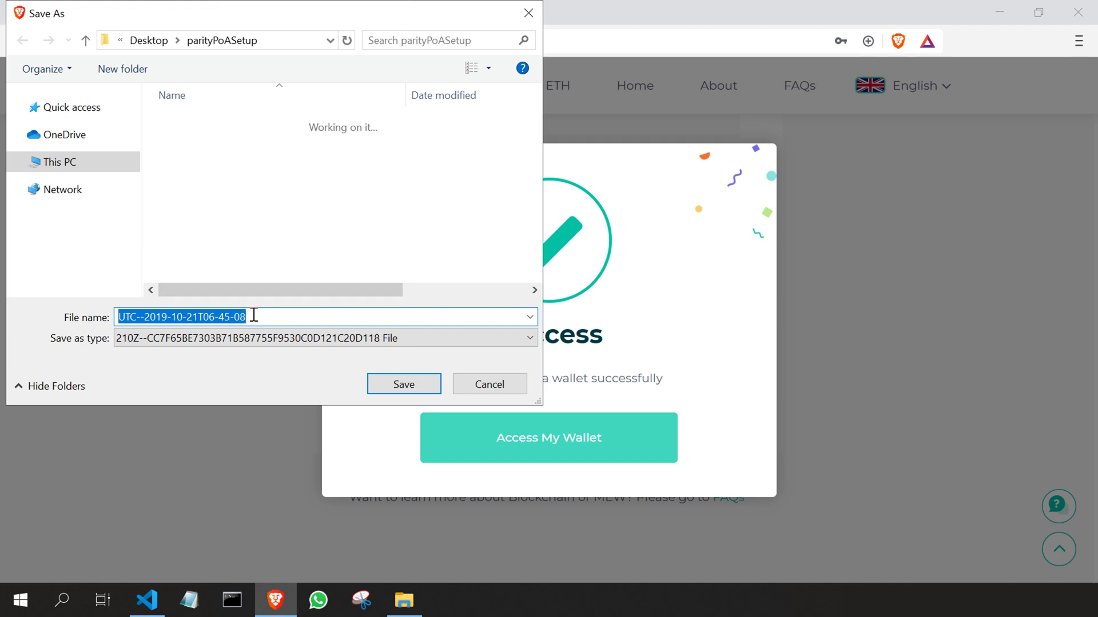
type("N")
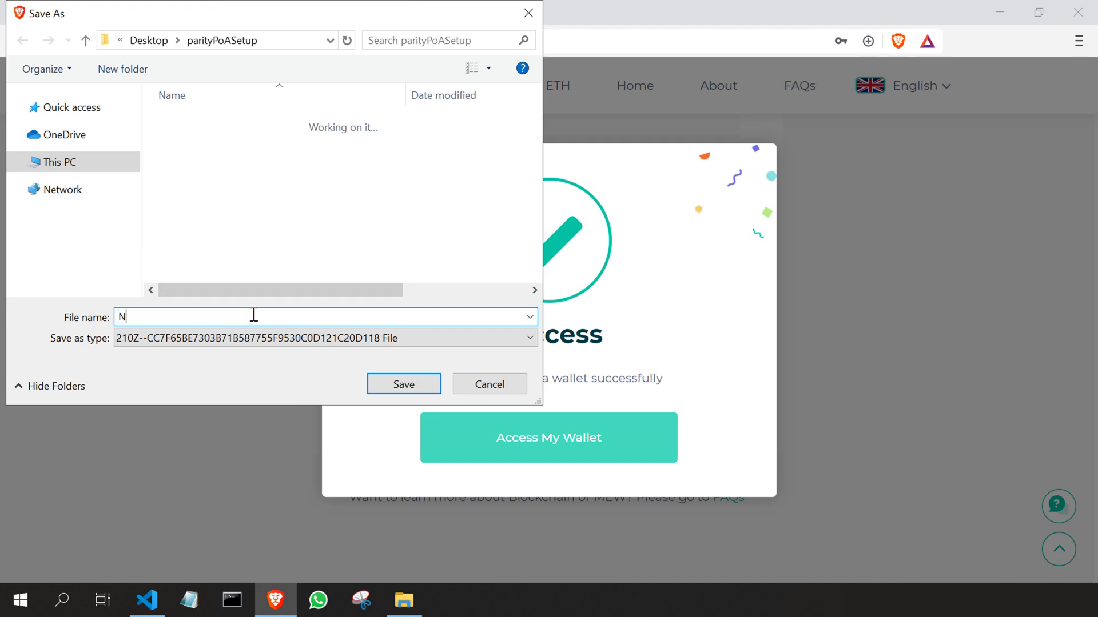
type("ODE")
left_click(394, 384)
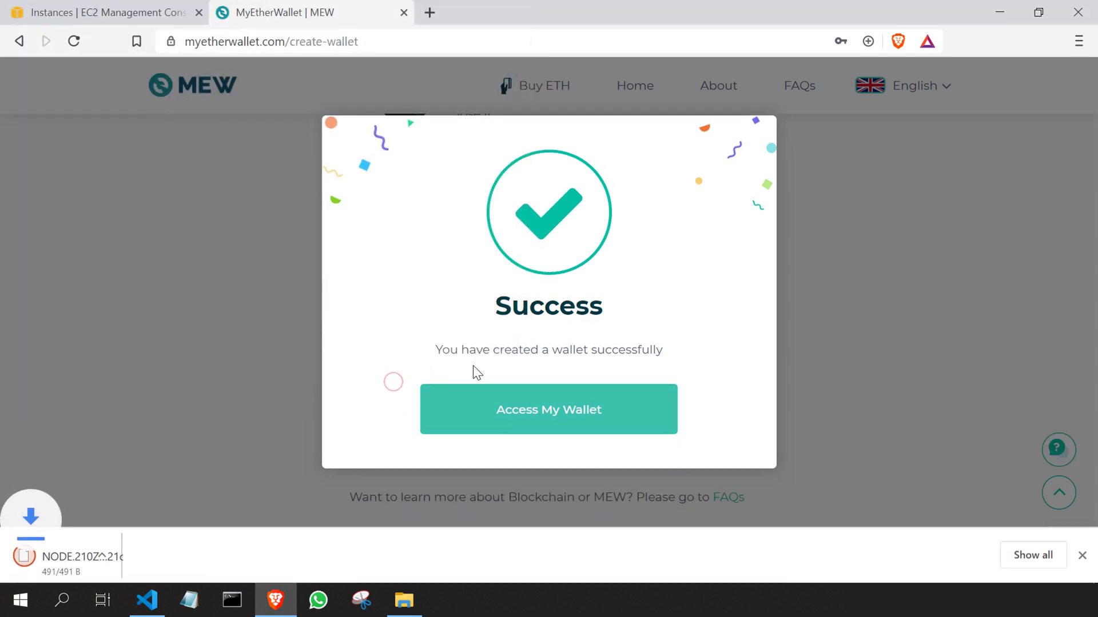
left_click(1089, 559)
left_click(923, 352)
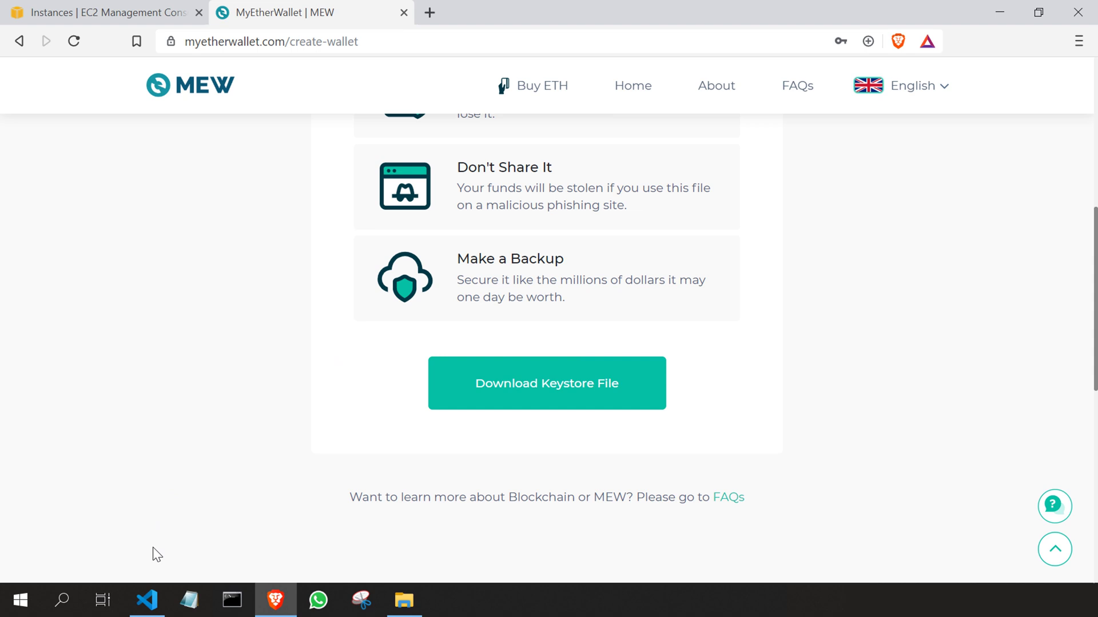
- Open the parityPoASetup folder from the desktop in a maximized File Explorer window
left_click(147, 600)
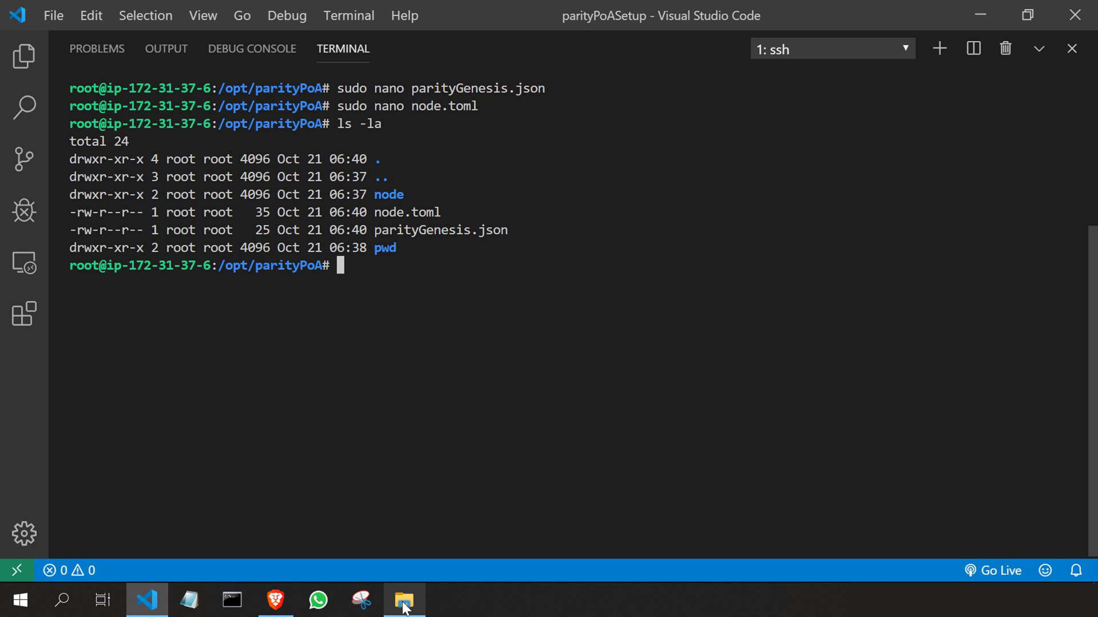
left_click(404, 606)
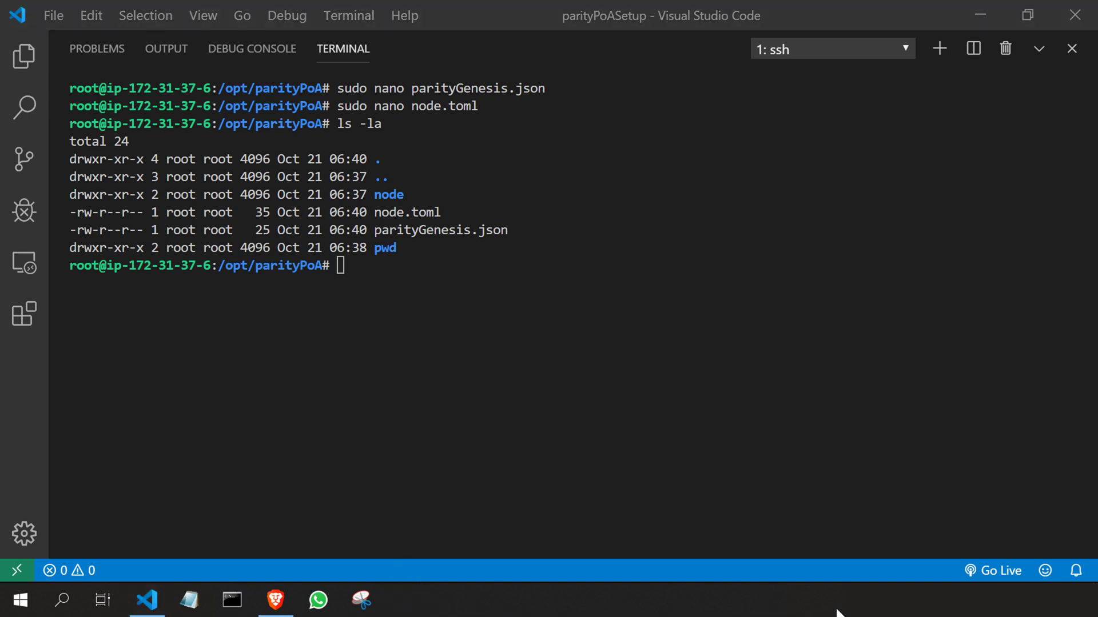
key("super+d")
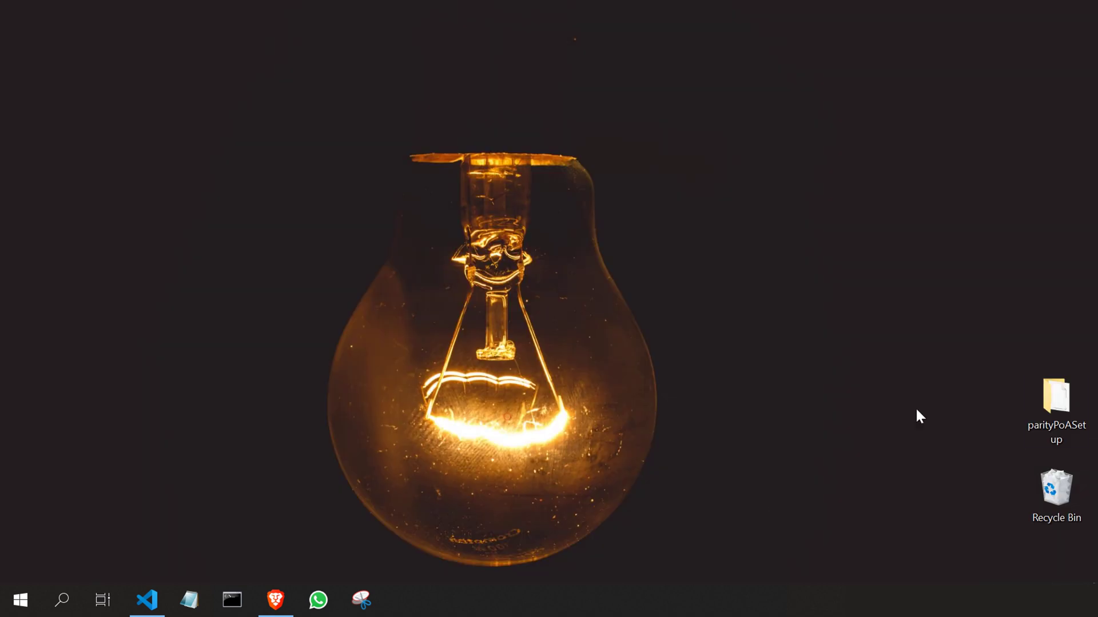
double_click(1055, 406)
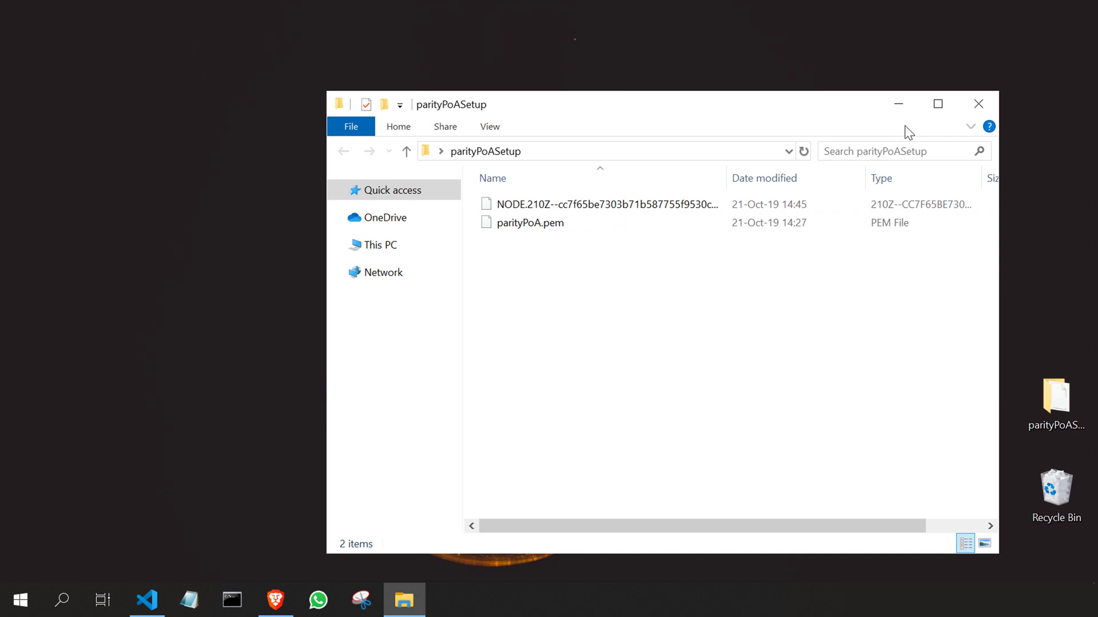
left_click(938, 104)
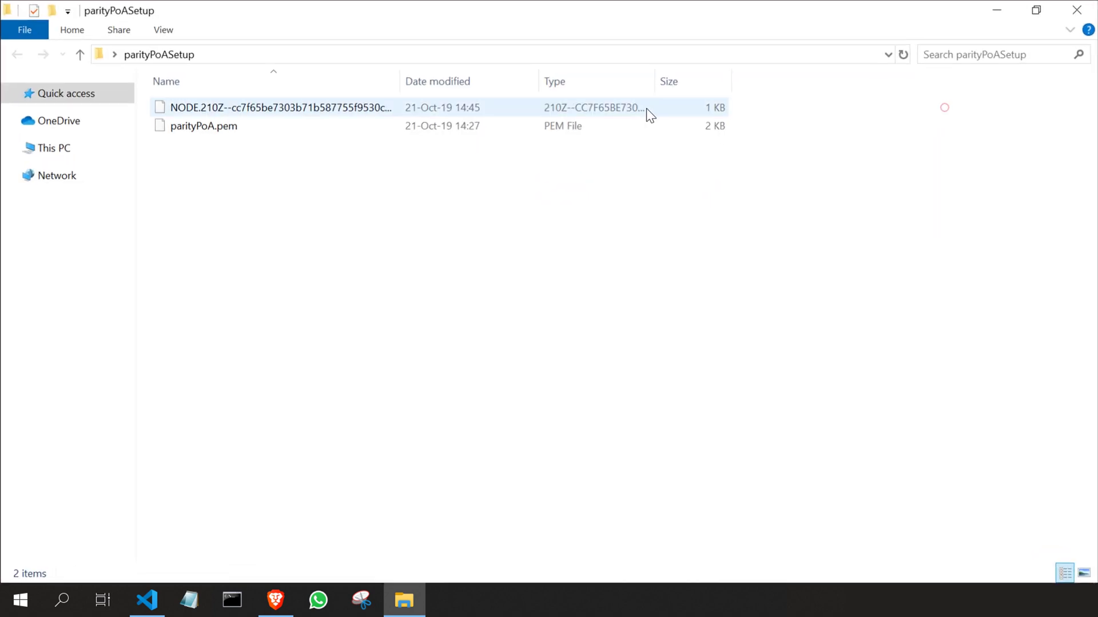
- Widen the Name column and copy the NODE keystore's full file name without renaming it
double_click(399, 84)
left_click(394, 182)
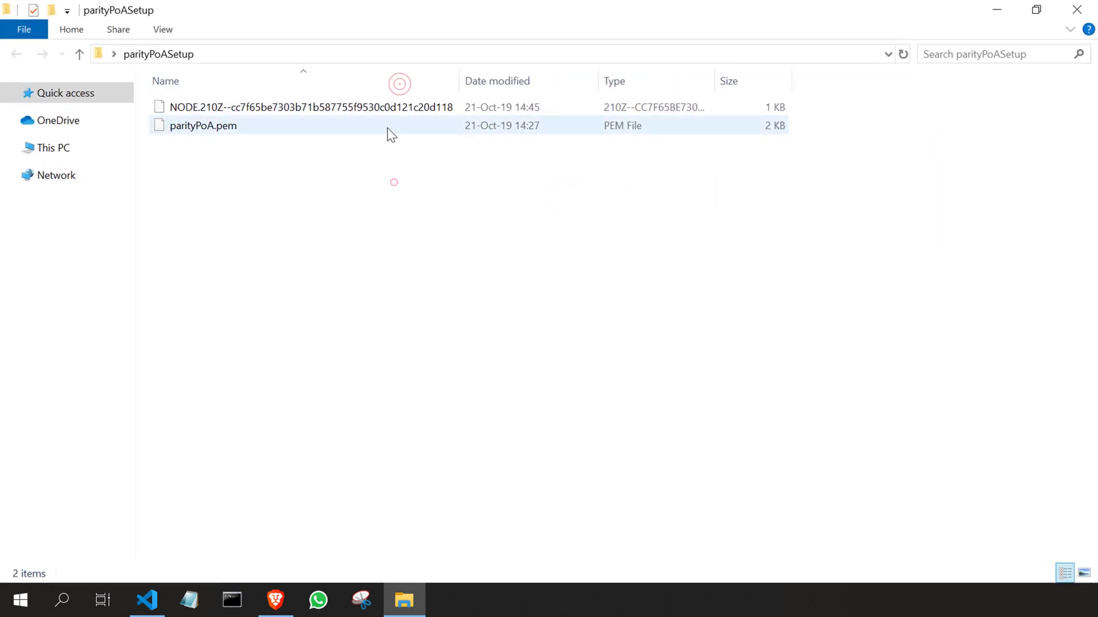
left_click(391, 111)
left_click(391, 111)
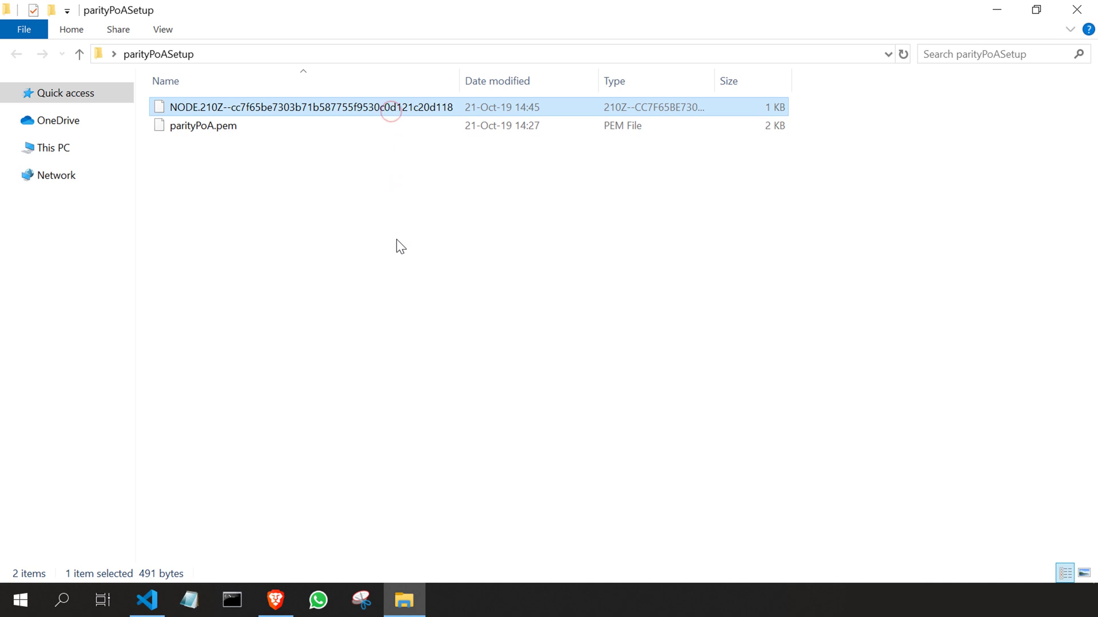
key("ctrl+a")
key("ctrl+c")
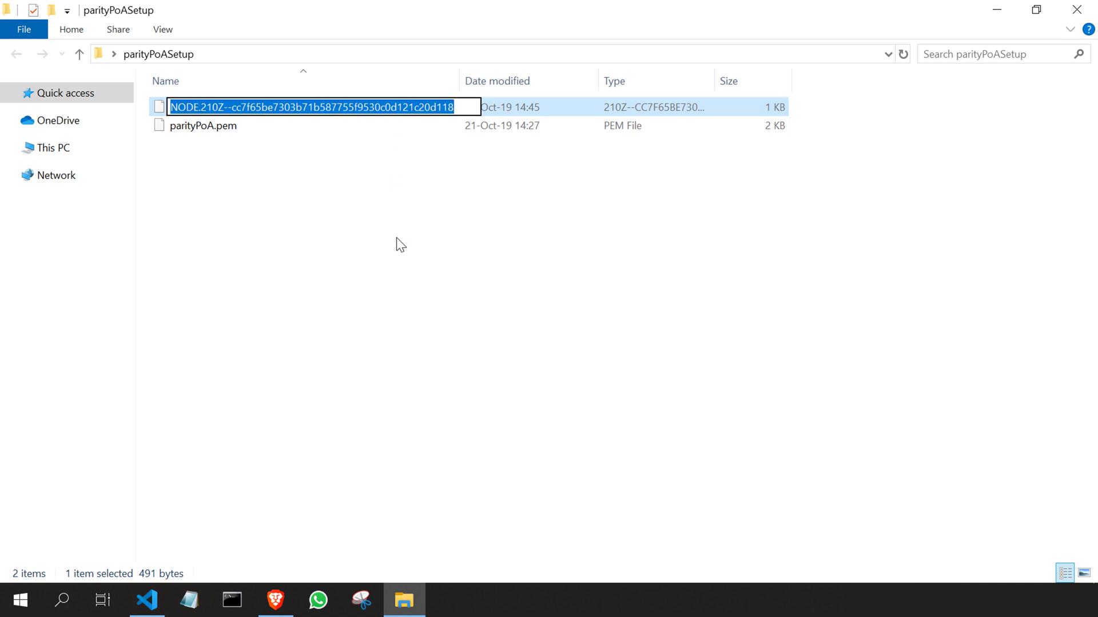
left_click(430, 270)
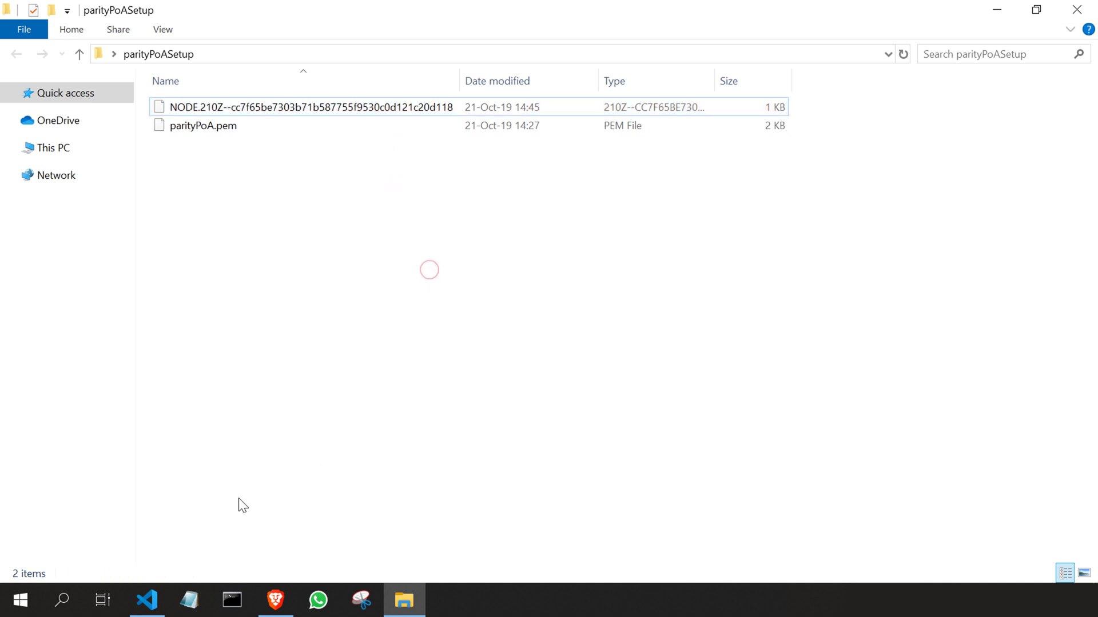
- Clear the ssh terminal and run sudo nano with the pasted NODE keystore file name
left_click(146, 599)
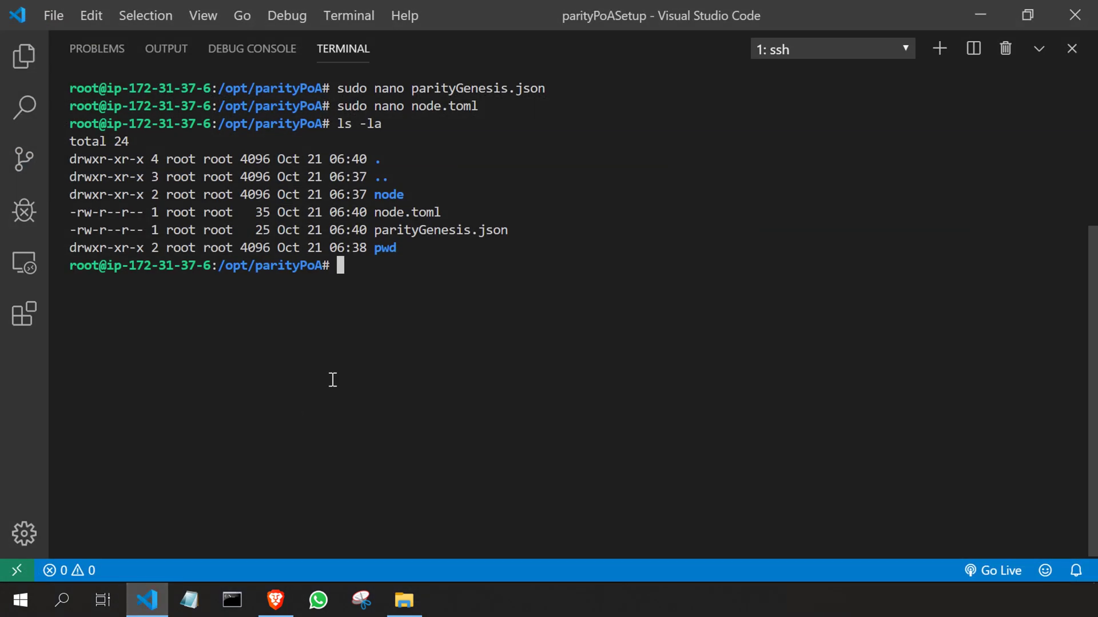
type("clear")
key("Return")
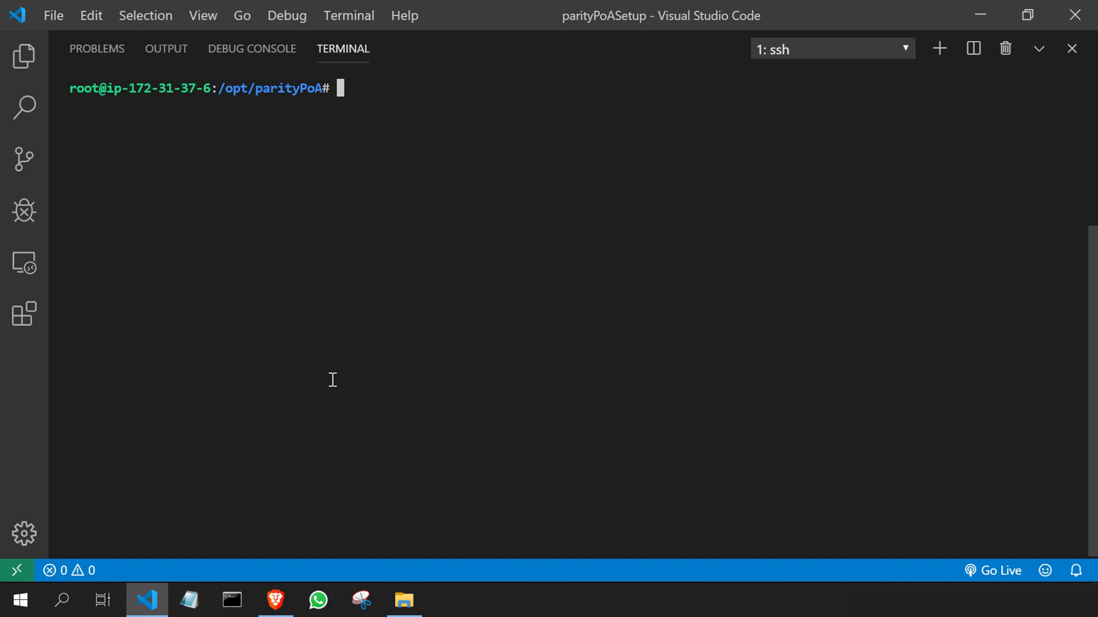
type("sudo nano")
key("ctrl+v")
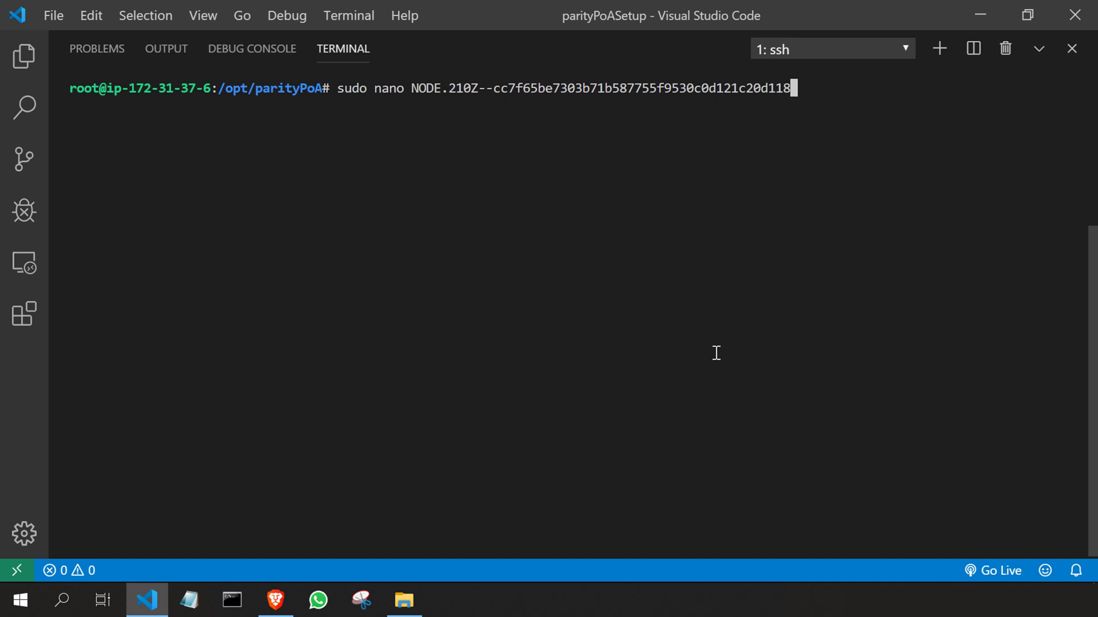
key("Return")
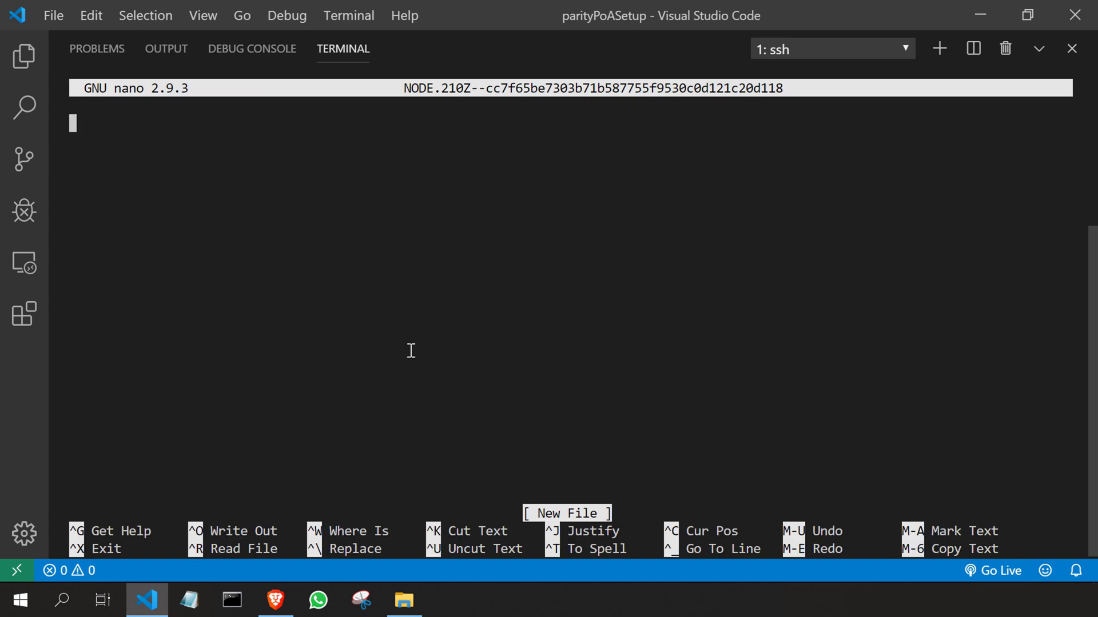
- Copy the entire JSON of the local NODE keystore file in the VS Code Explorer
left_click(24, 59)
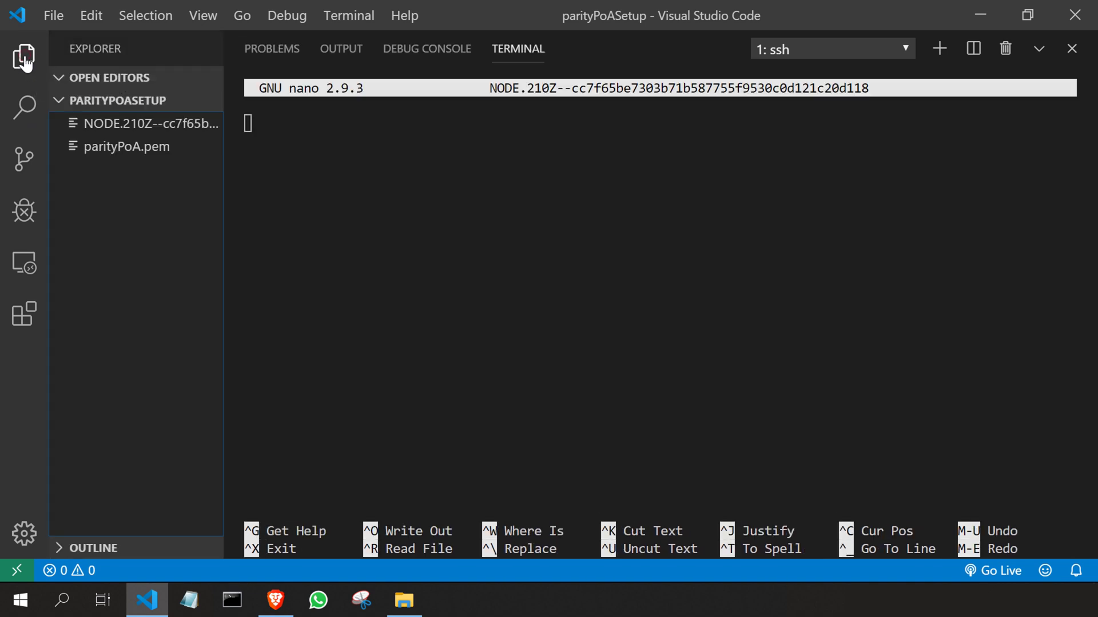
left_click(109, 132)
left_click(385, 107)
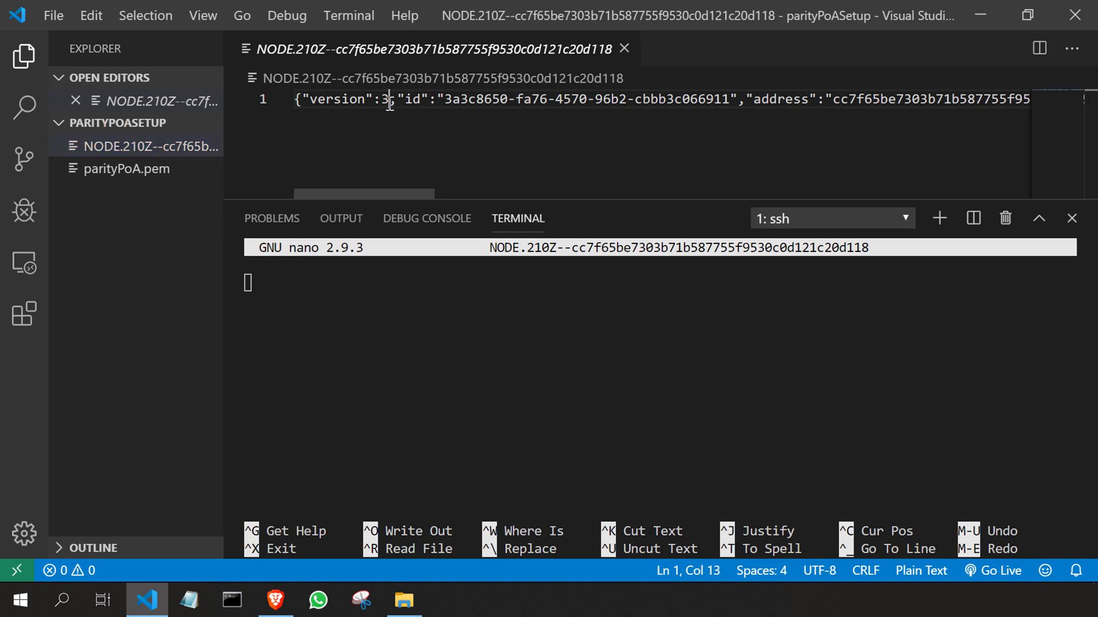
key("ctrl+a")
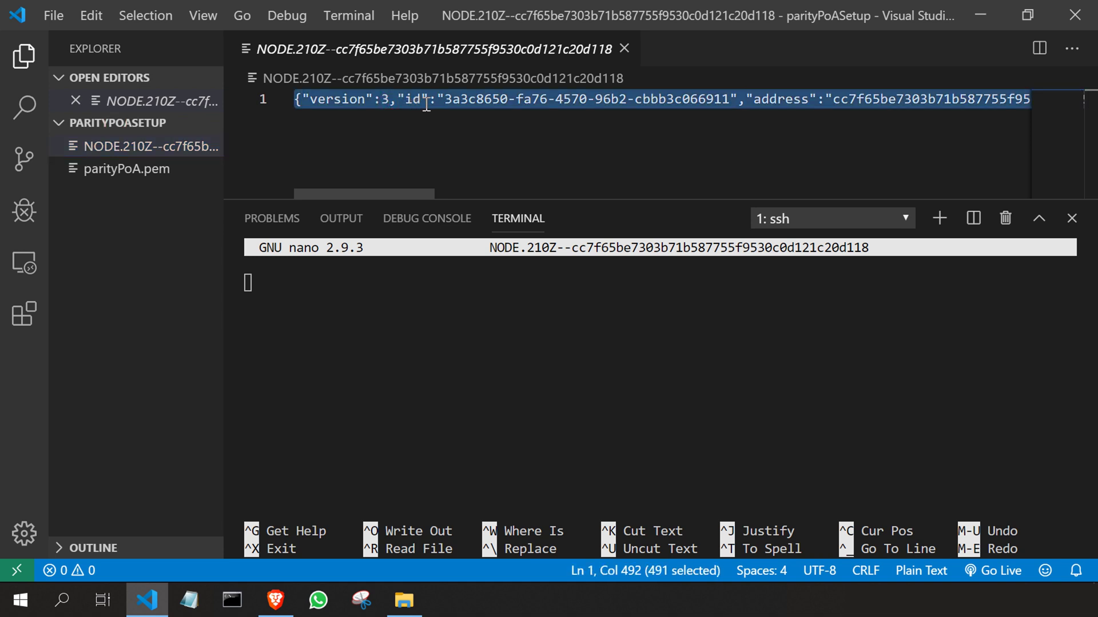
left_click(623, 48)
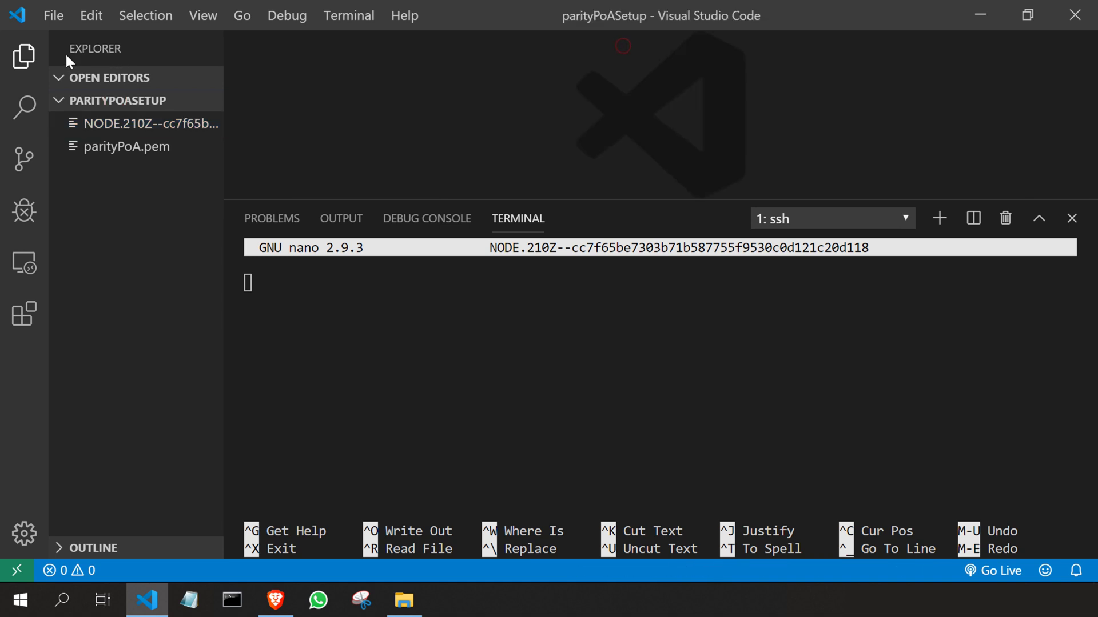
- Paste the keystore JSON into the nano file and exit nano to save
left_click(24, 56)
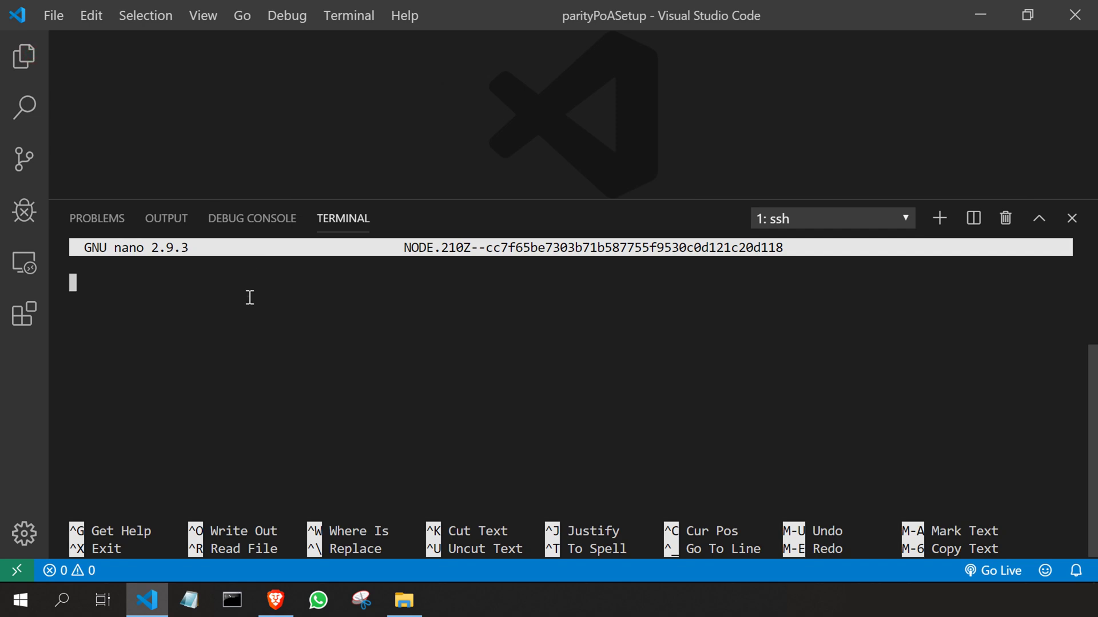
key("ctrl+v")
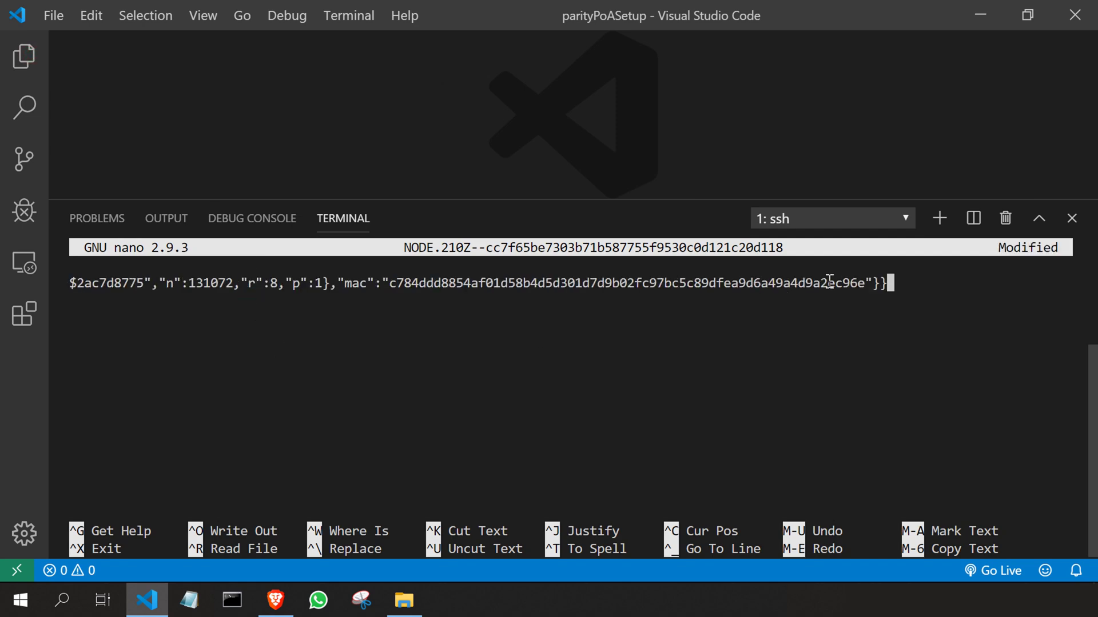
left_click(1040, 221)
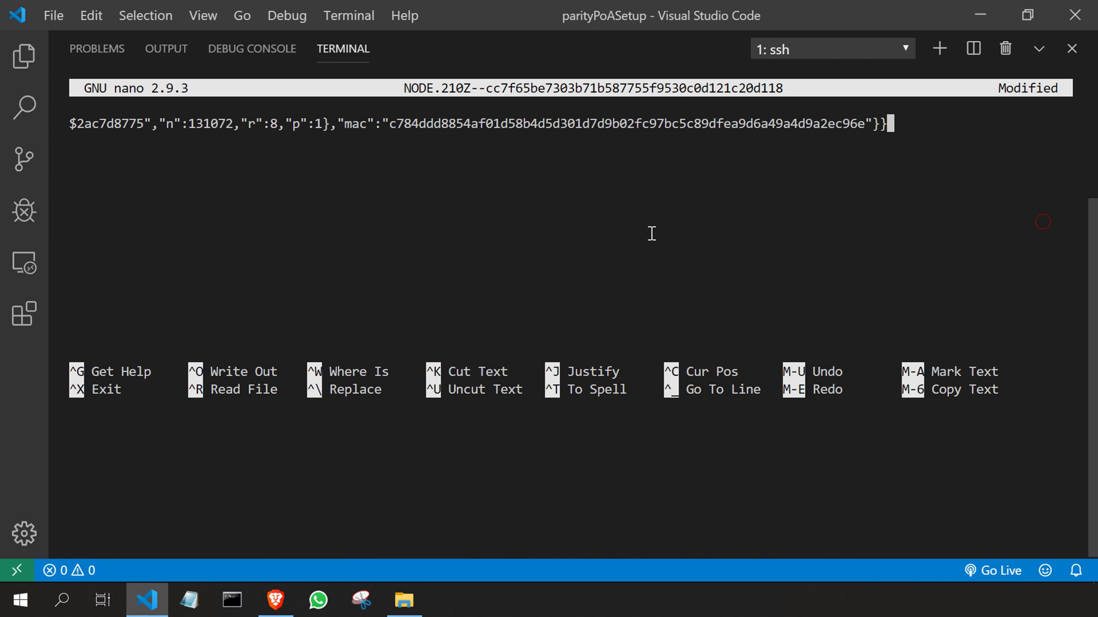
key("ctrl+x")
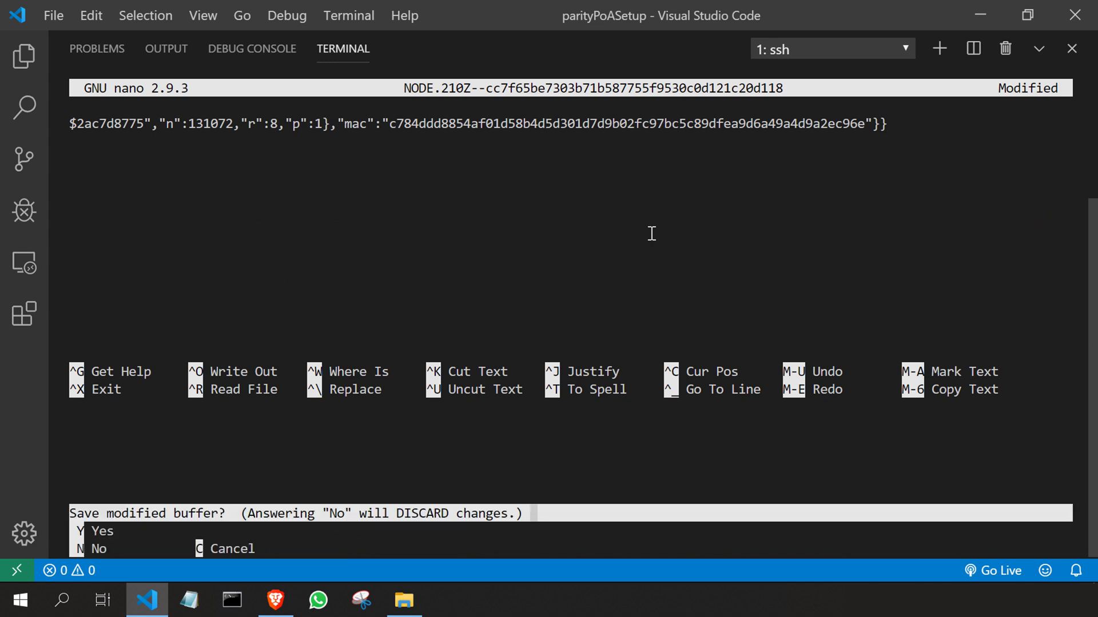
- Confirm saving under the same file name, then run ls -la in /opt/parityPoA
key("y")
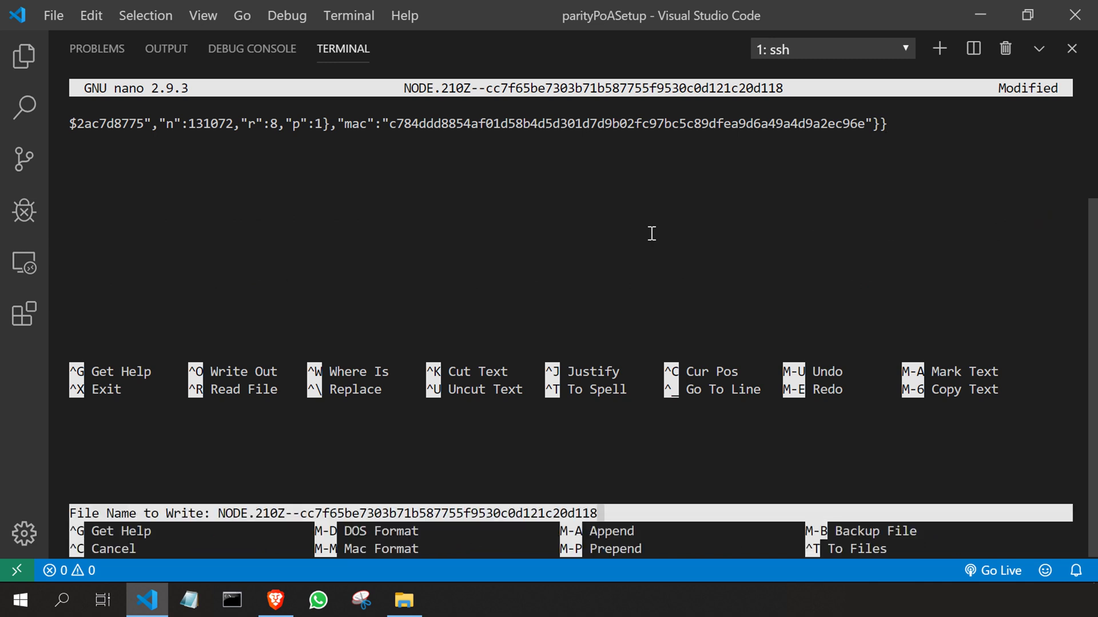
key("Return")
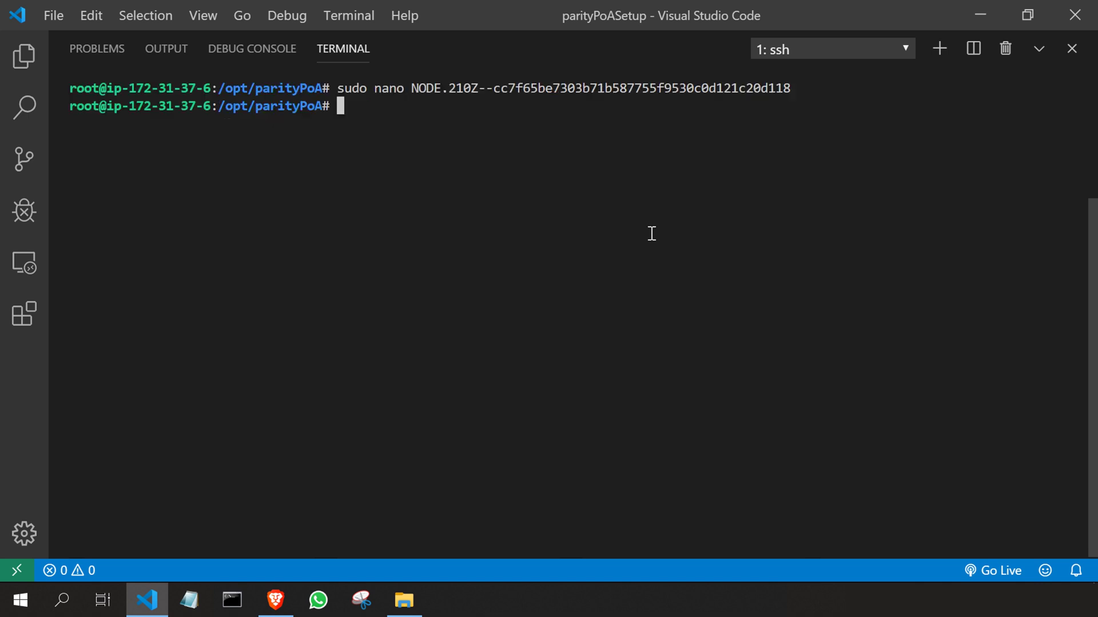
type("ls -la")
key("Return")
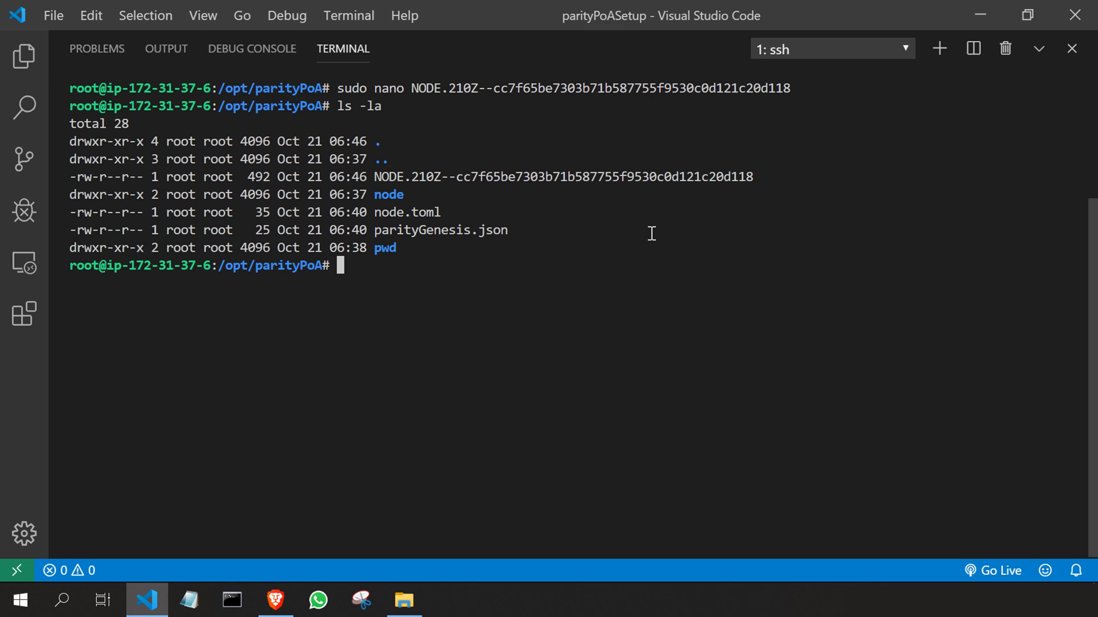
- Highlight the NODE file, node, parityGenesis.json and pwd entries in the listing
left_click_drag(375, 176, 754, 176)
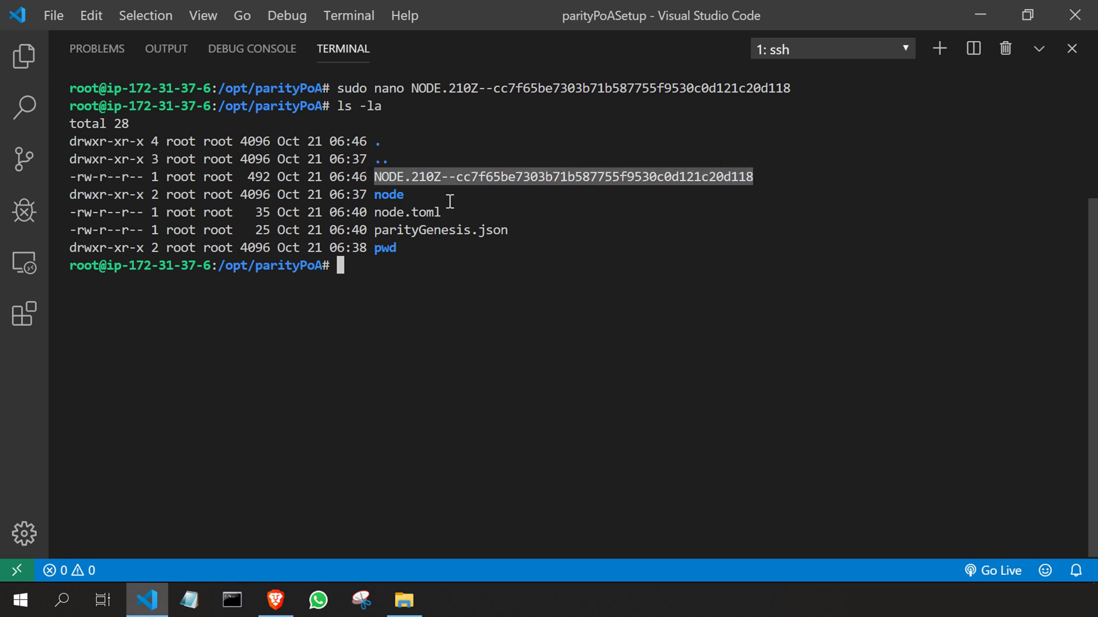
left_click_drag(375, 195, 443, 213)
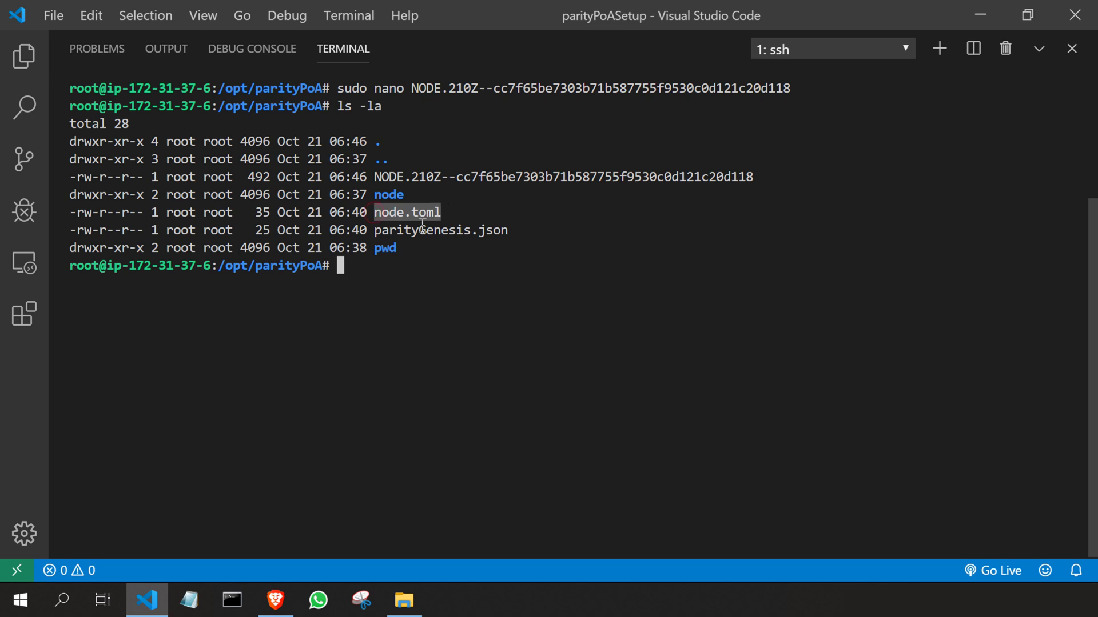
double_click(379, 230)
left_click(377, 252)
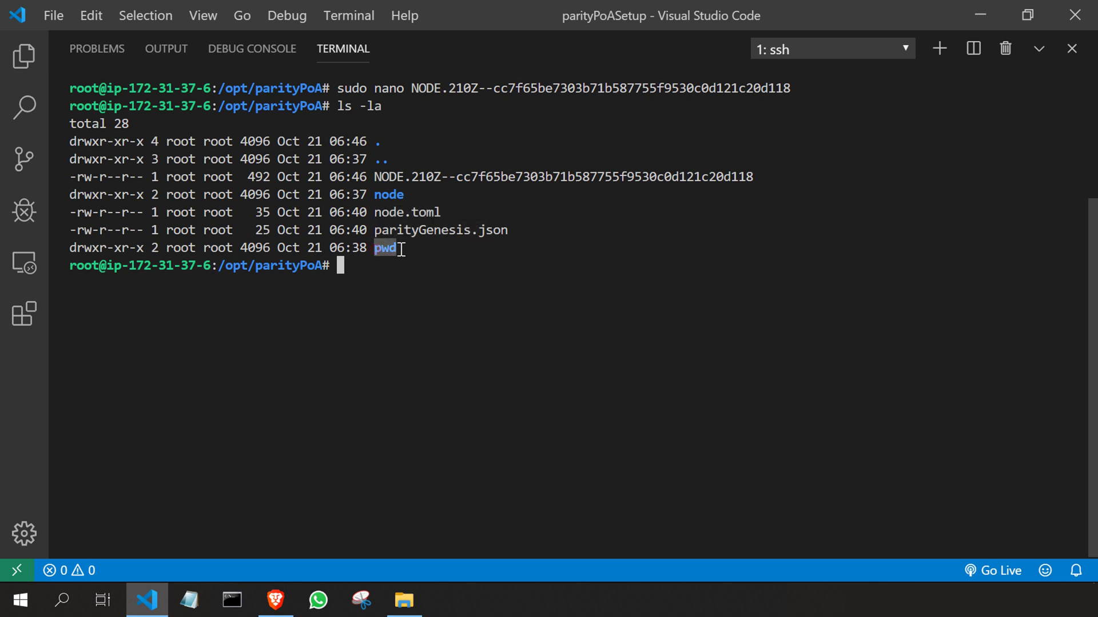